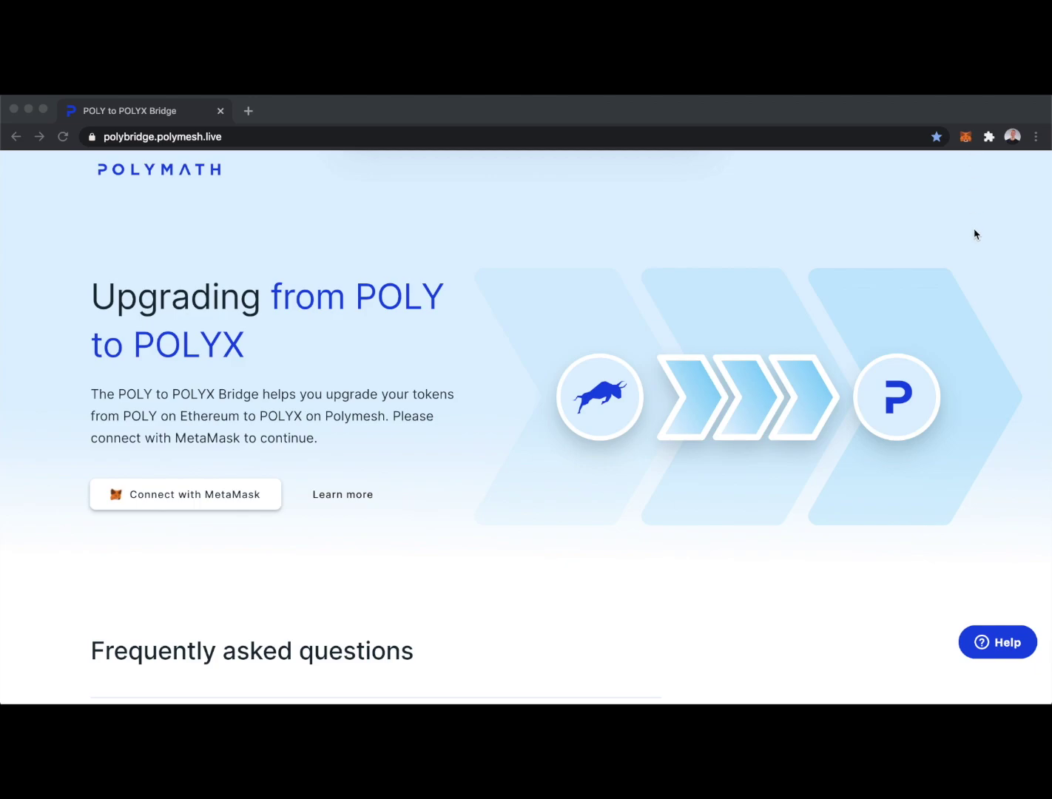
# Install the Polymesh Wallet extension in Chrome from its web store page and dismiss the added notice
pyautogui.click(179, 496)
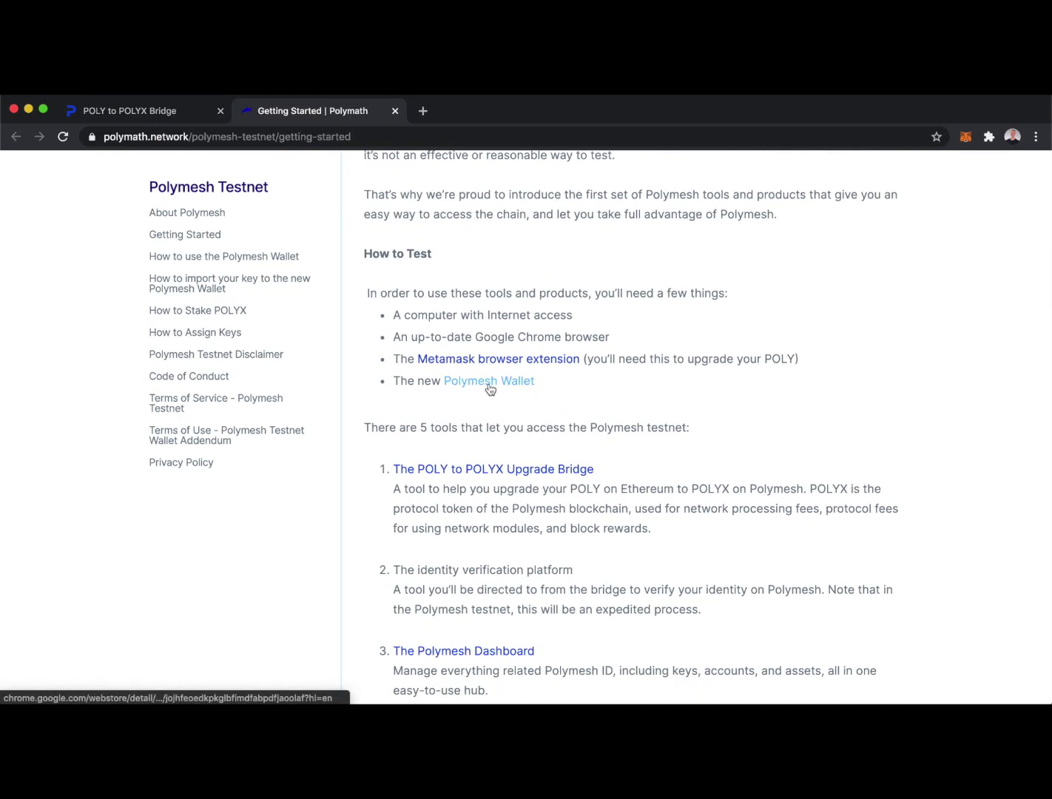
pyautogui.click(477, 385)
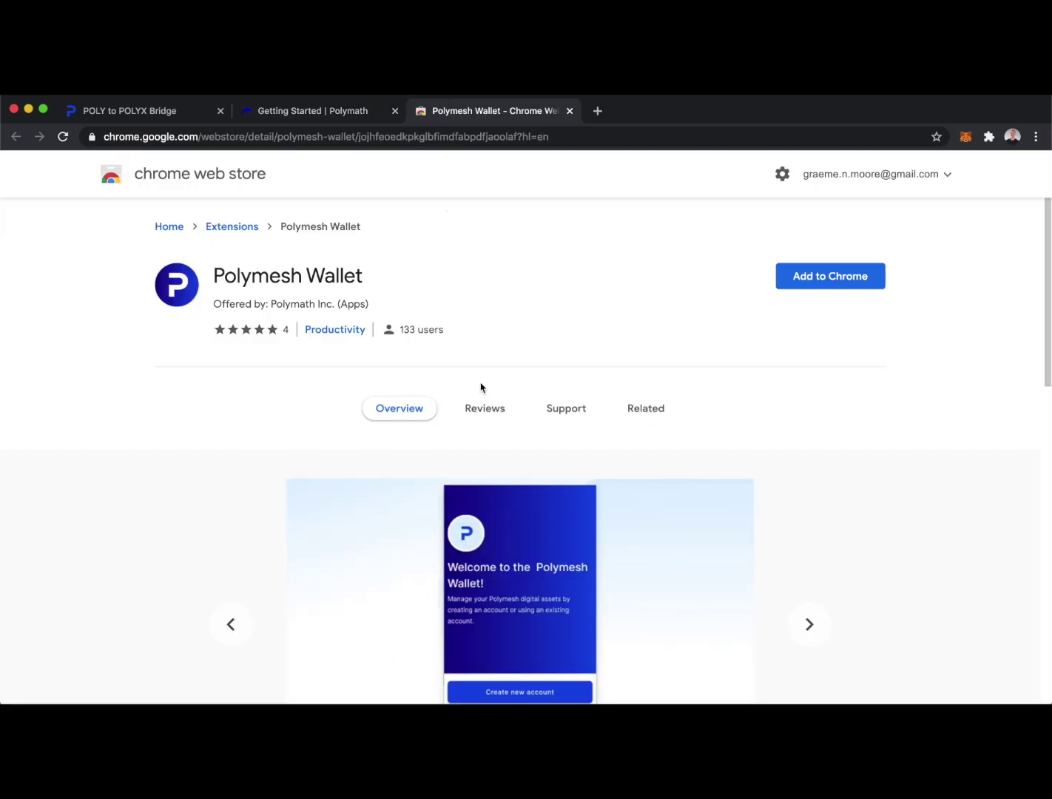
pyautogui.click(834, 278)
pyautogui.click(650, 264)
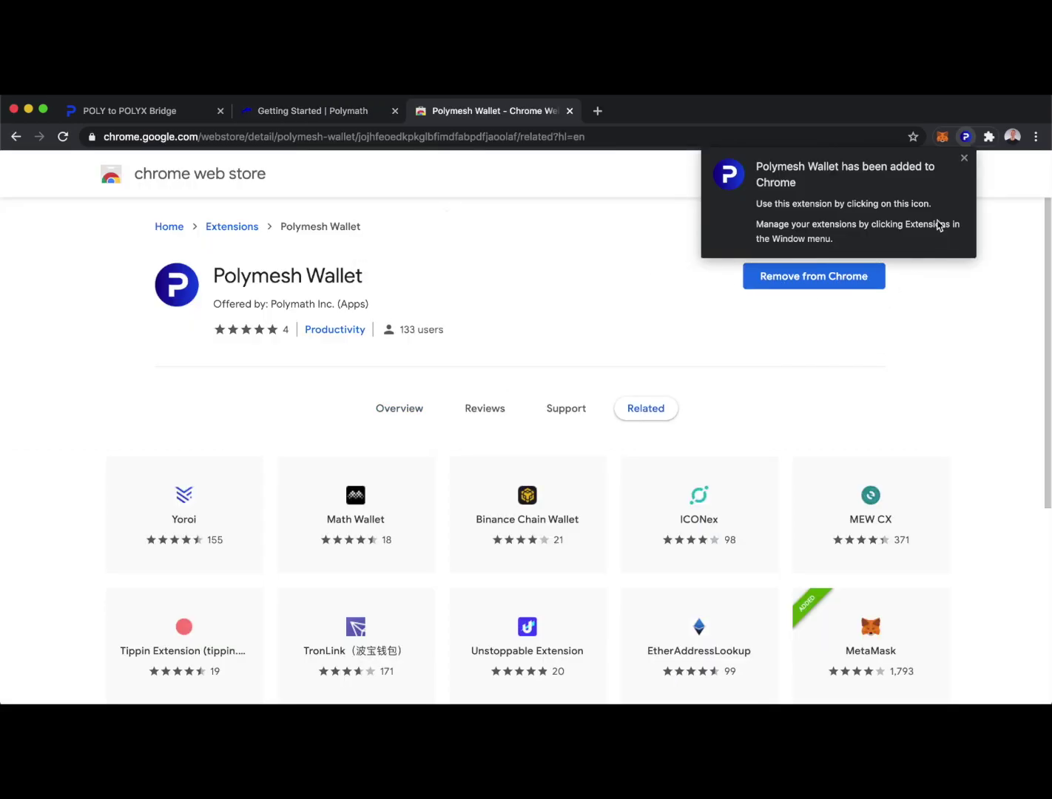
pyautogui.click(963, 158)
# Close the web store, accept the wallet's Terms of Use and policy, and begin a new account
pyautogui.click(569, 111)
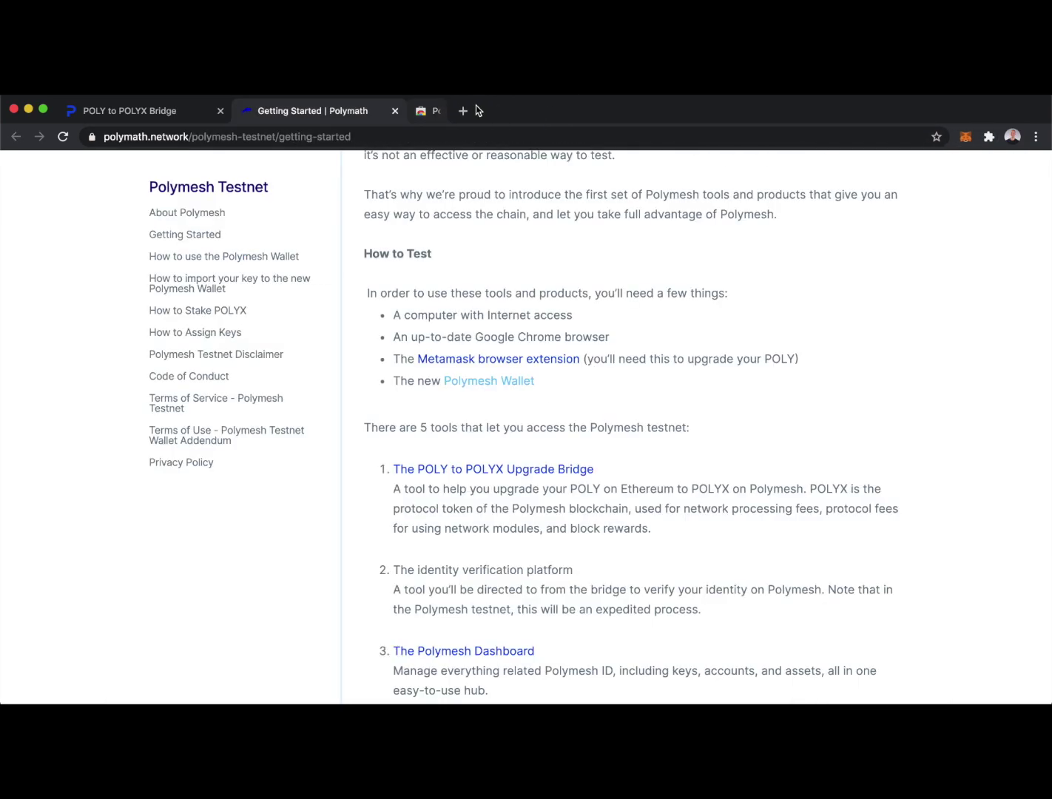
pyautogui.click(104, 116)
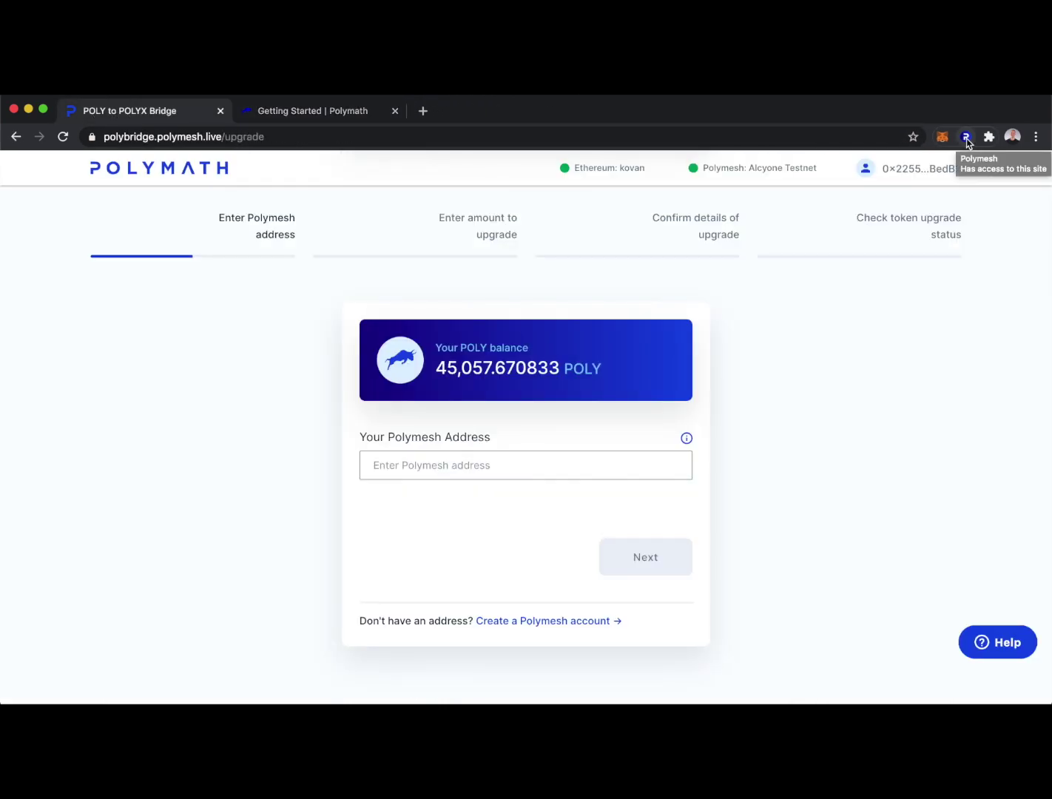
pyautogui.click(966, 138)
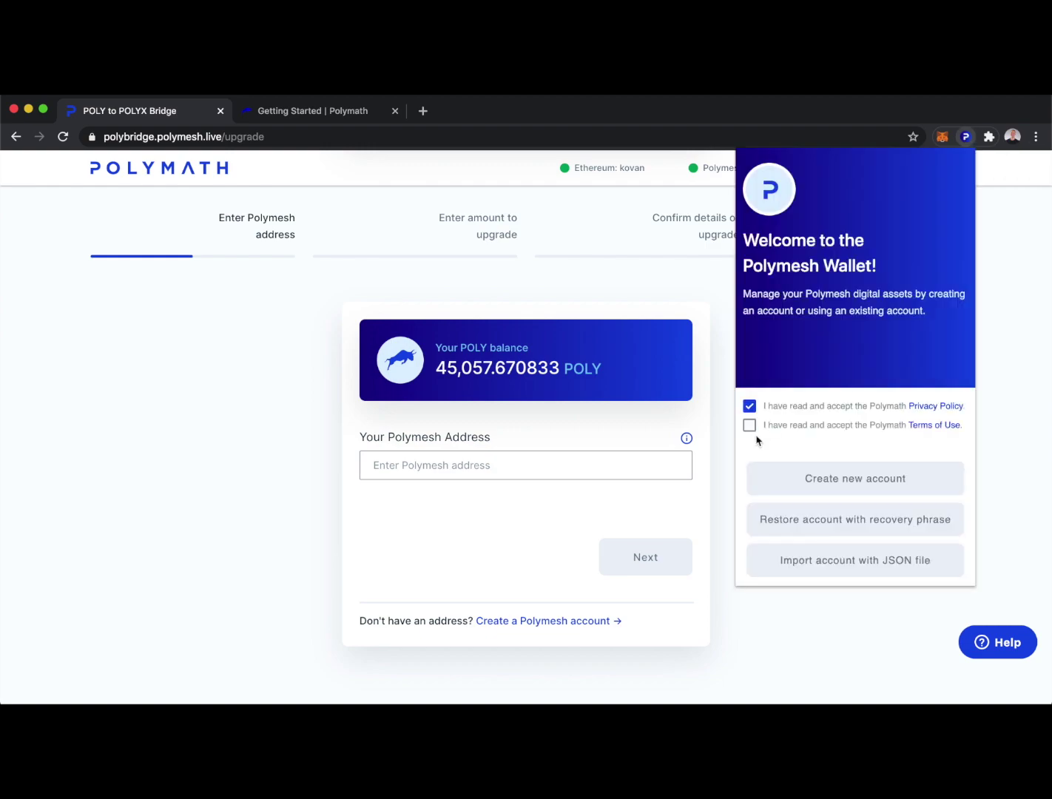
pyautogui.click(750, 425)
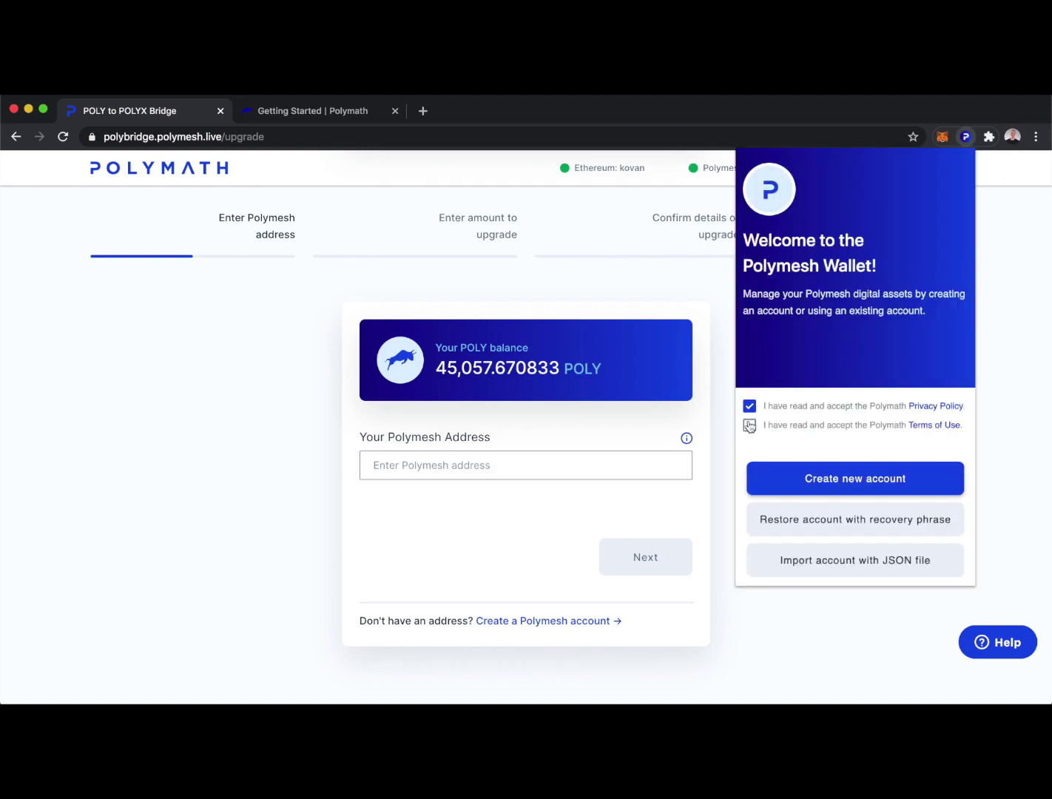
pyautogui.click(841, 481)
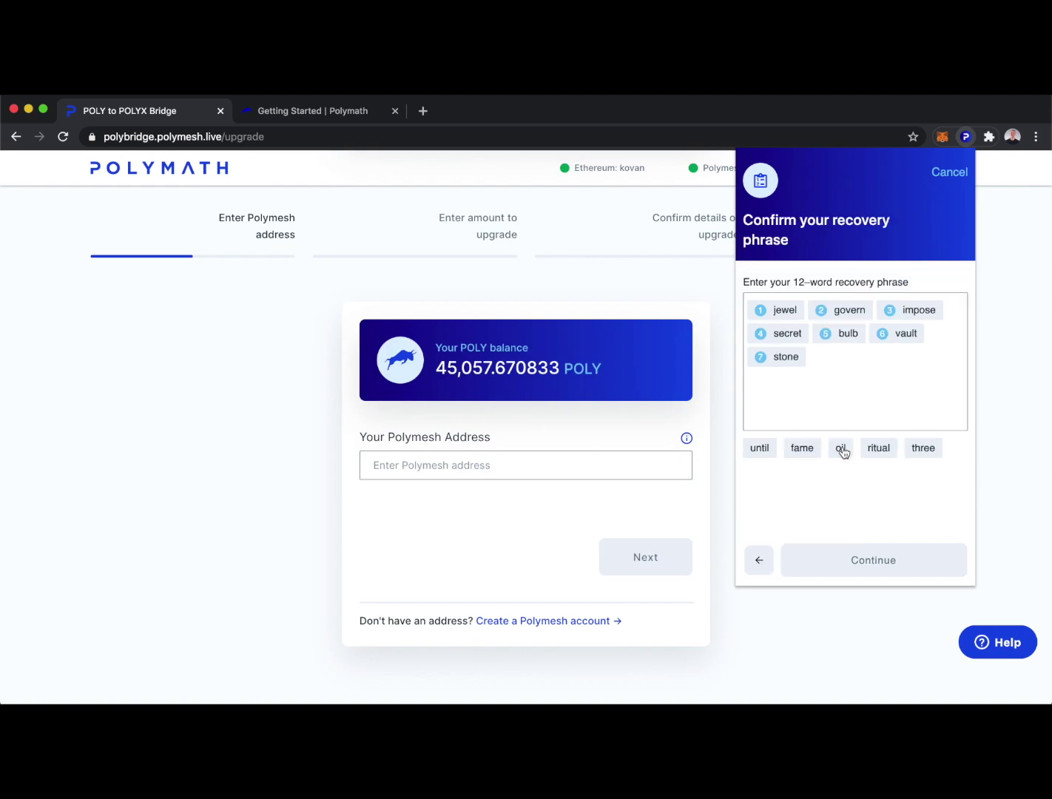
# Confirm the 12-word recovery phrase by picking its words in order
pyautogui.click(841, 447)
pyautogui.click(886, 446)
pyautogui.click(845, 448)
pyautogui.click(760, 448)
pyautogui.click(764, 448)
pyautogui.click(873, 566)
# Name the account 'Test Wallet', set and confirm its password, and create it
pyautogui.click(801, 323)
pyautogui.write('Test Wallet')
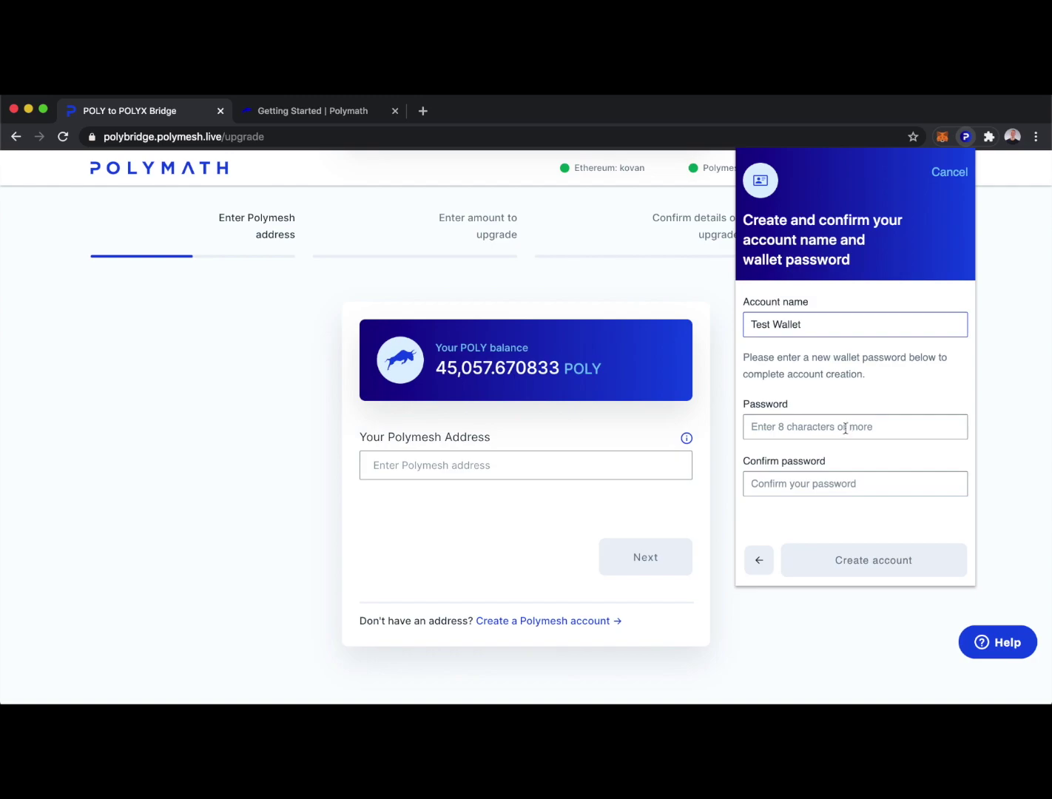
pyautogui.click(844, 426)
pyautogui.write('••••••••')
pyautogui.press('Tab')
pyautogui.write('••••••••')
pyautogui.click(916, 562)
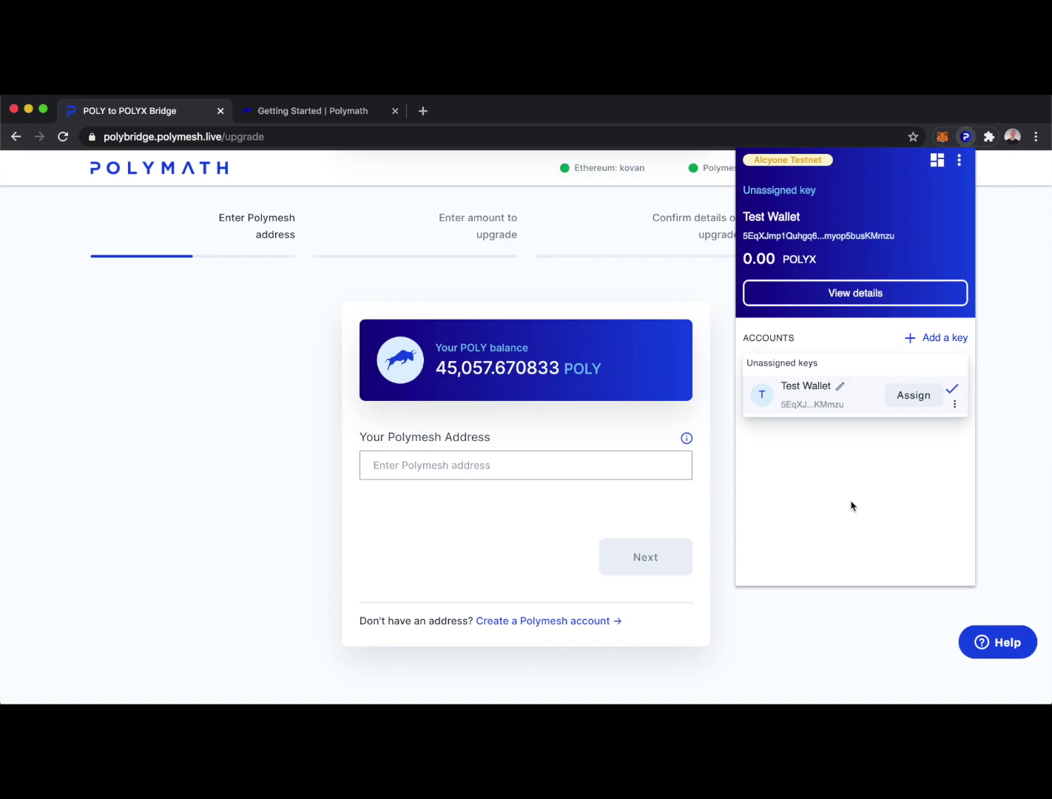
# Paste the Test Wallet's copied Polymesh address into the bridge's Polymesh Address field
pyautogui.click(905, 235)
pyautogui.click(399, 463)
pyautogui.press('super+v')
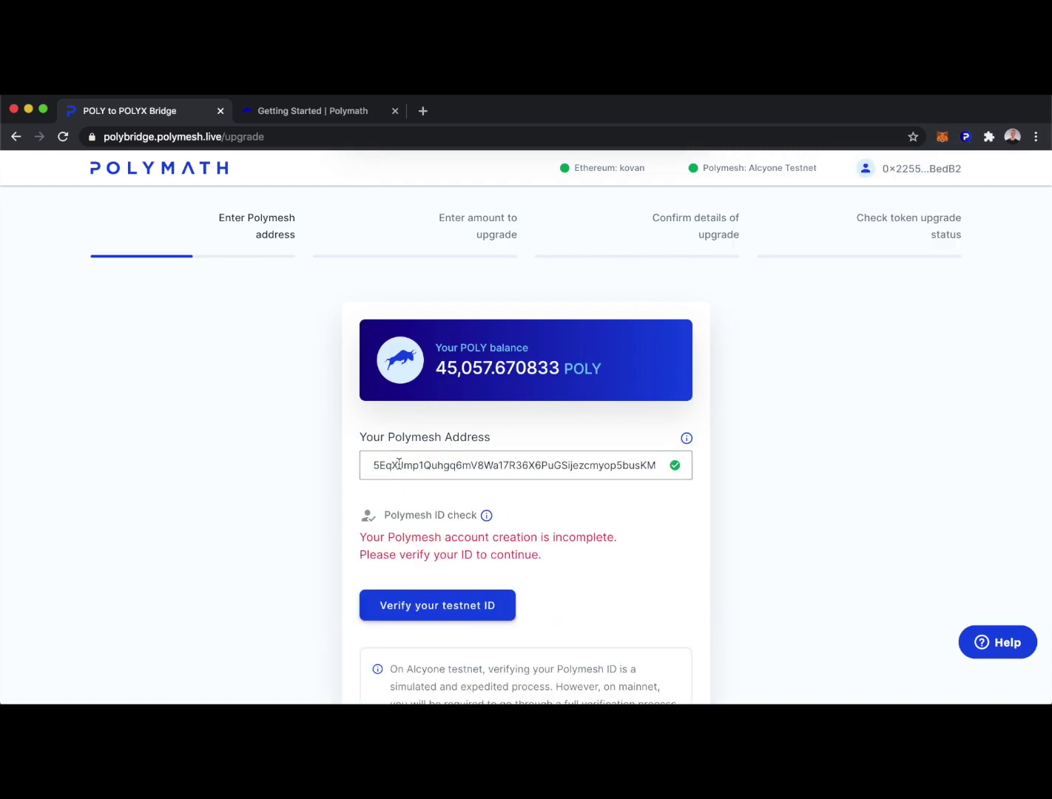
pyautogui.scroll(-2, 592, 581)
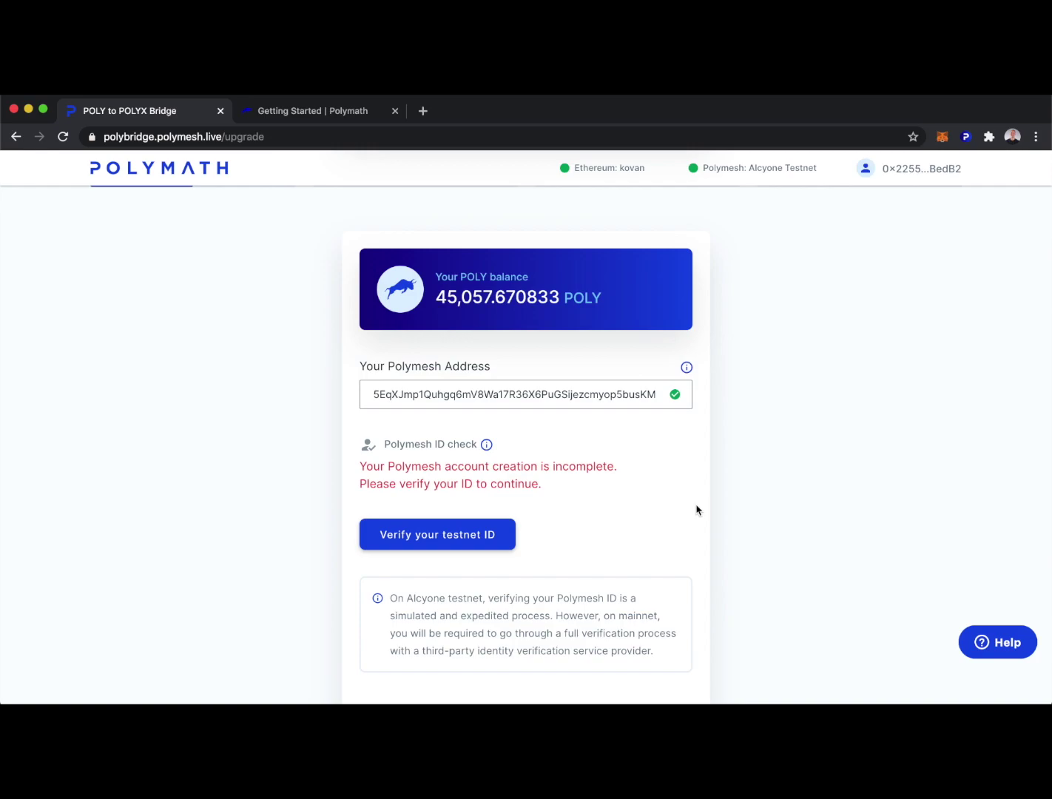
pyautogui.scroll(-2, 695, 509)
# Submit the testnet survey with Advanced familiarity, 'POLY holder looking to stake', and Privacy Policy accepted
pyautogui.click(426, 472)
pyautogui.scroll(-2, 695, 444)
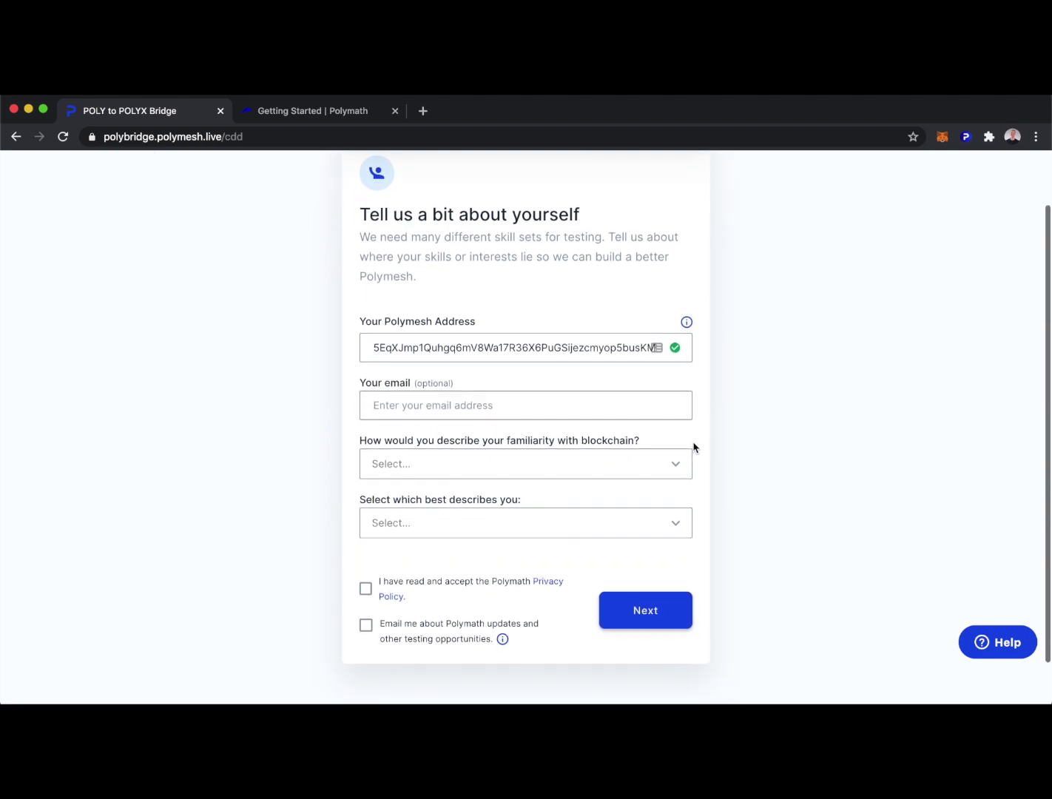
pyautogui.click(432, 405)
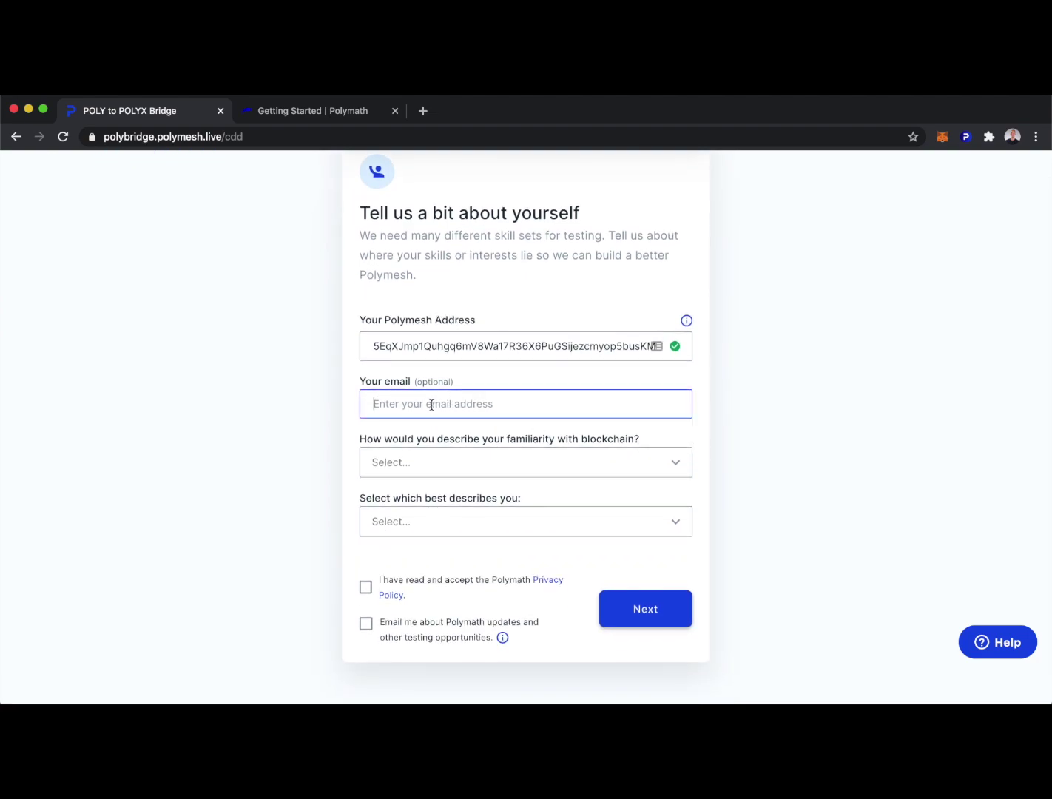
pyautogui.click(444, 466)
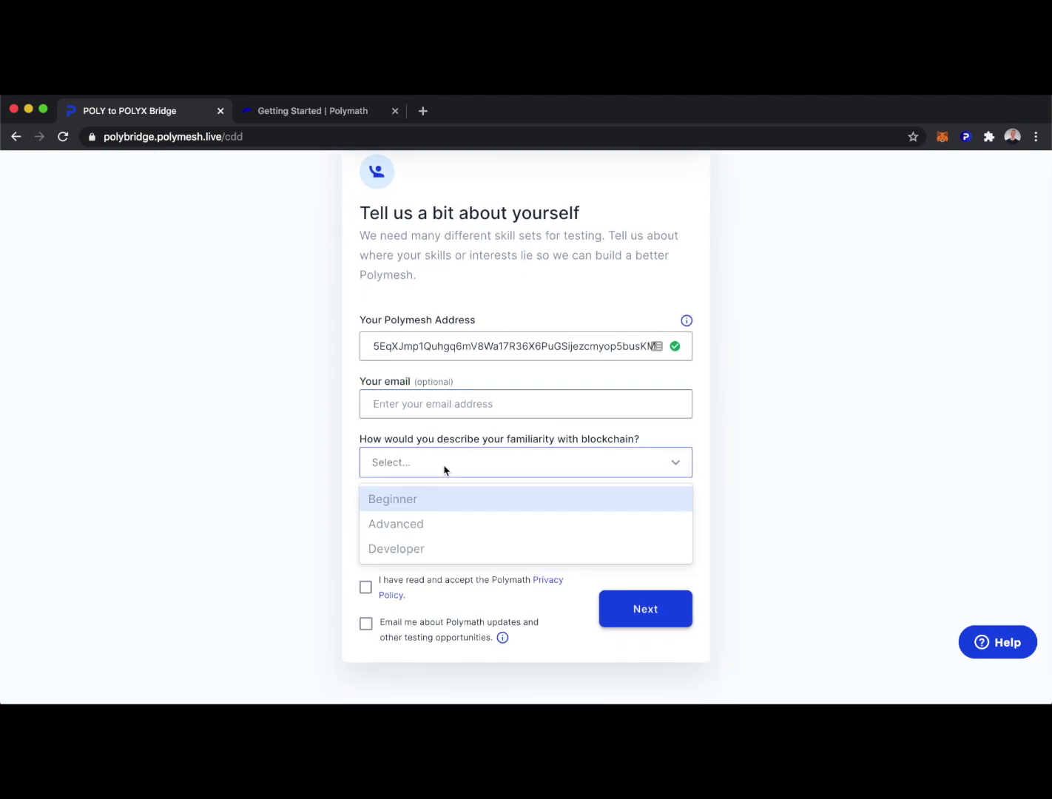
pyautogui.click(426, 522)
pyautogui.click(498, 522)
pyautogui.scroll(-1, 488, 517)
pyautogui.click(487, 510)
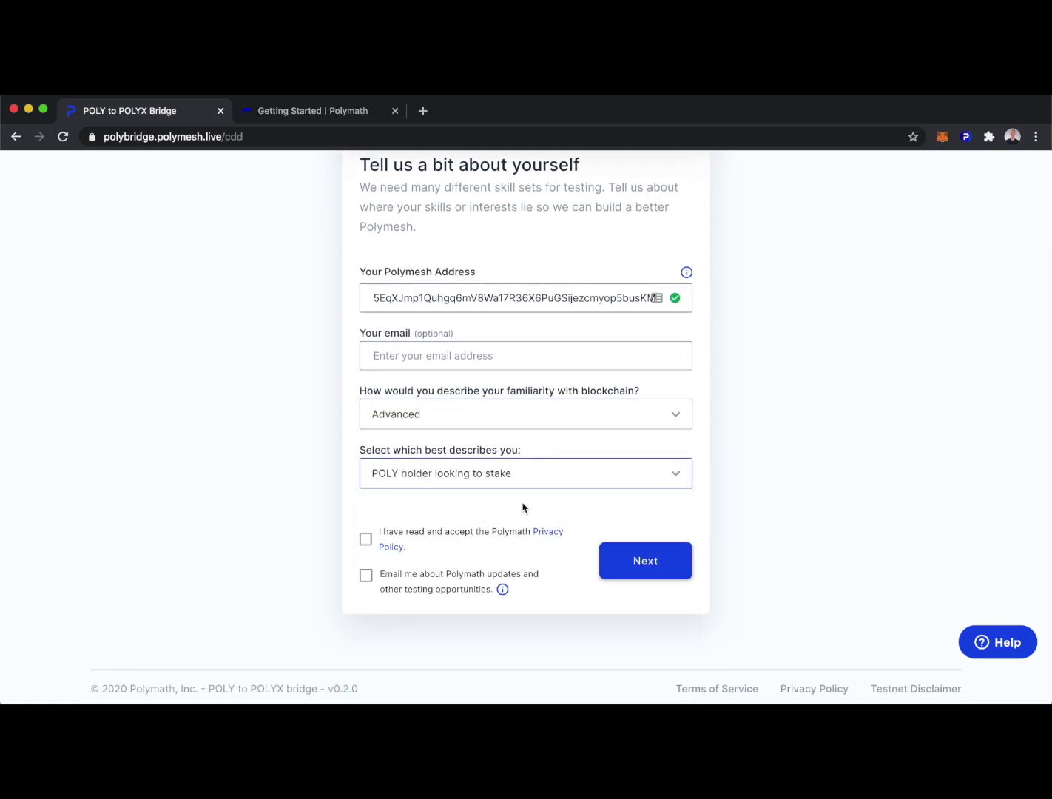
pyautogui.click(366, 539)
pyautogui.click(657, 562)
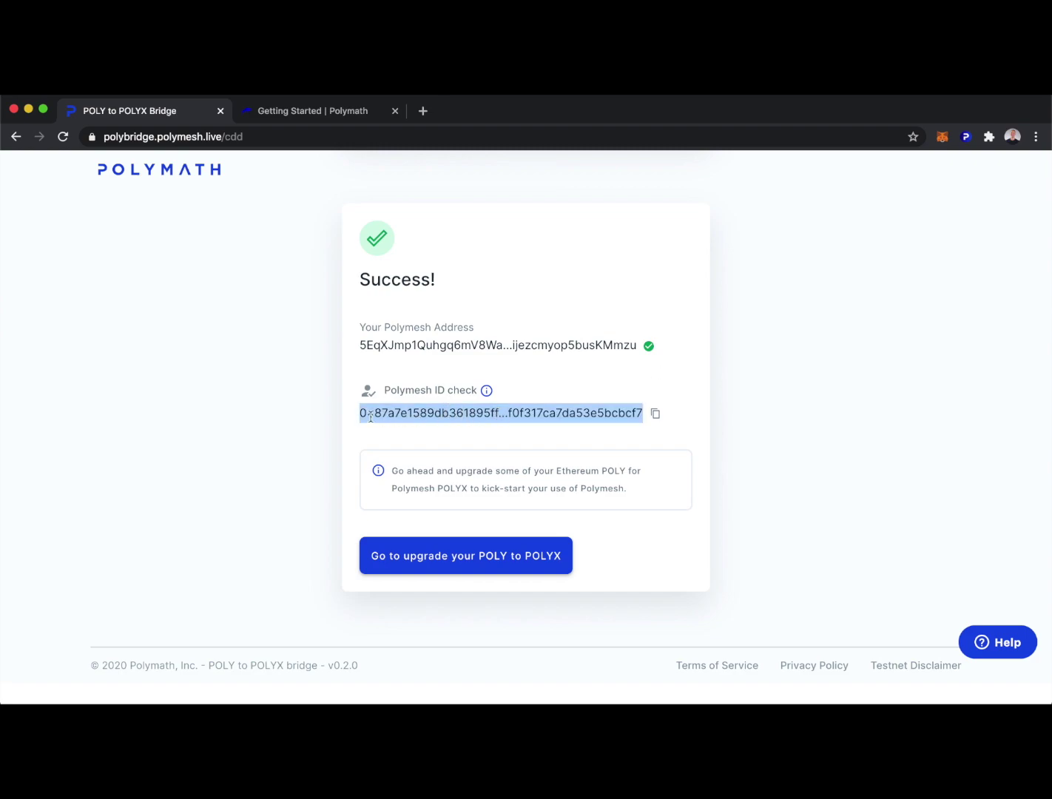
# Clear the text selection on the Polymesh ID shown on the verification Success page
pyautogui.click(685, 370)
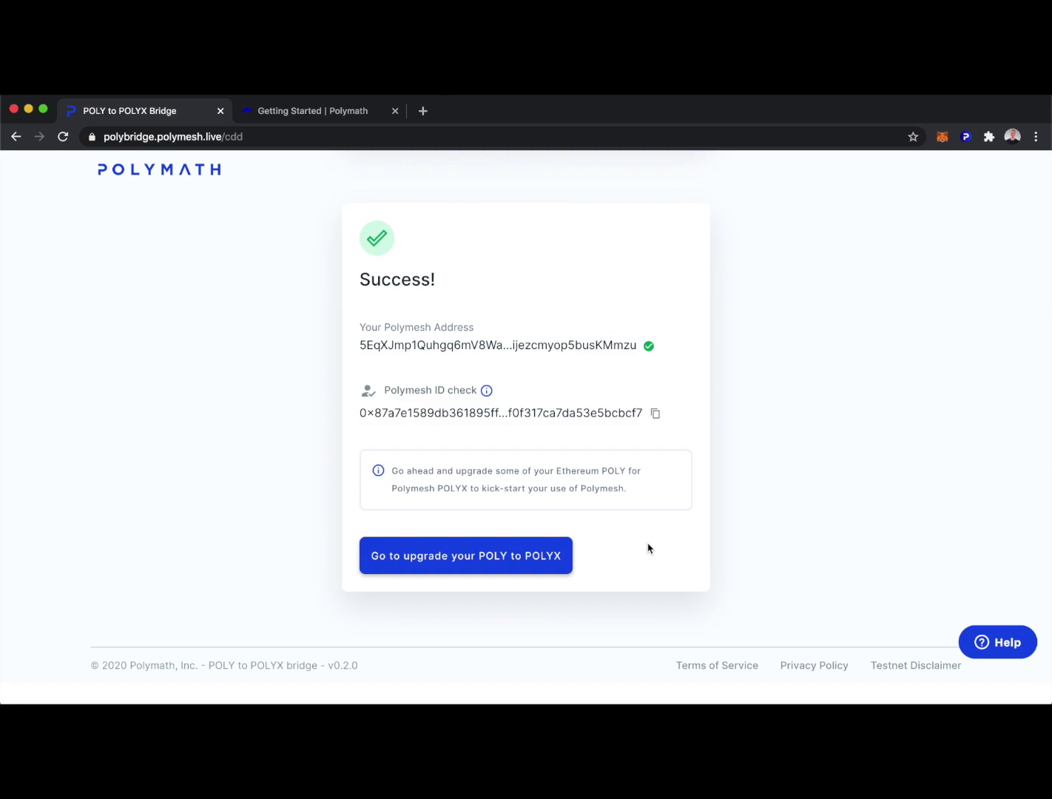
# Upgrade 30,000 POLY to POLYX, approving both the spending and lock transactions in MetaMask
pyautogui.press('Return')
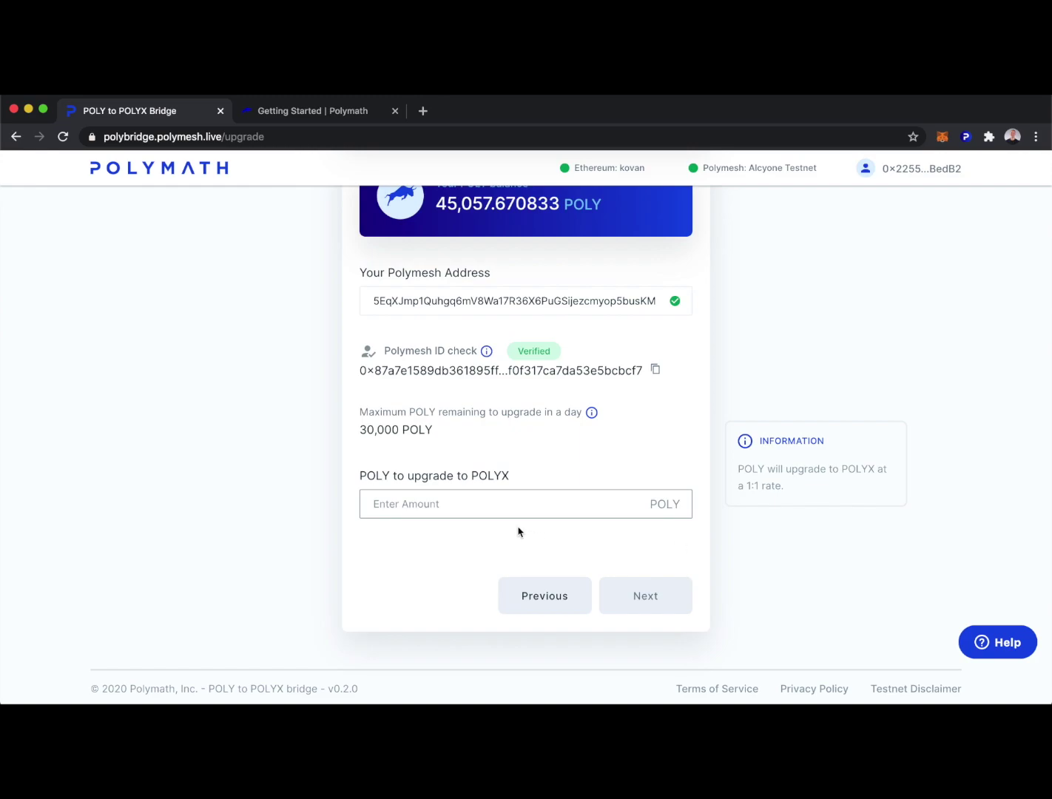
pyautogui.click(425, 506)
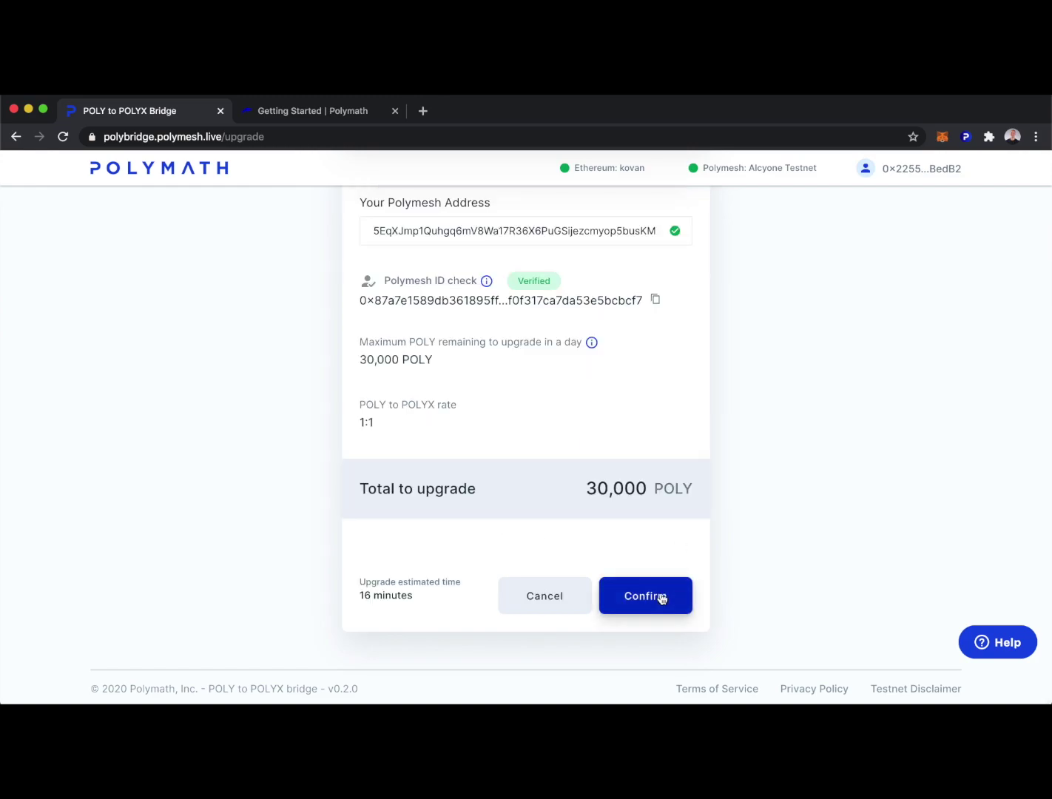
pyautogui.click(660, 597)
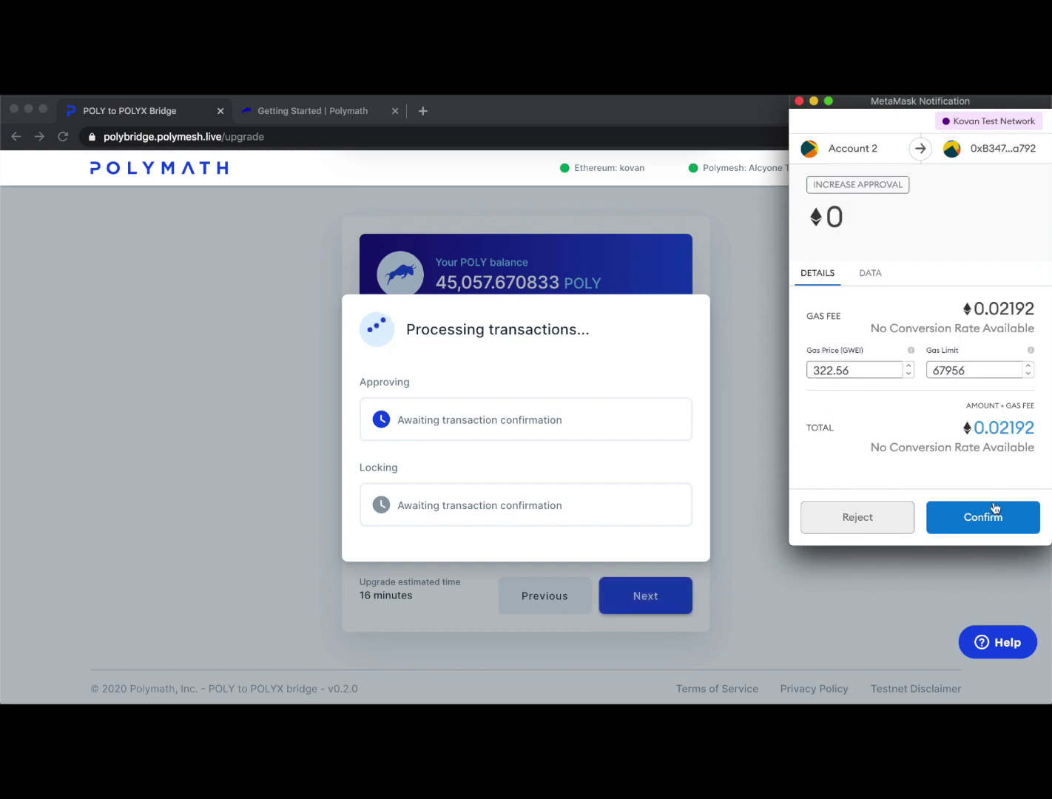
pyautogui.click(996, 515)
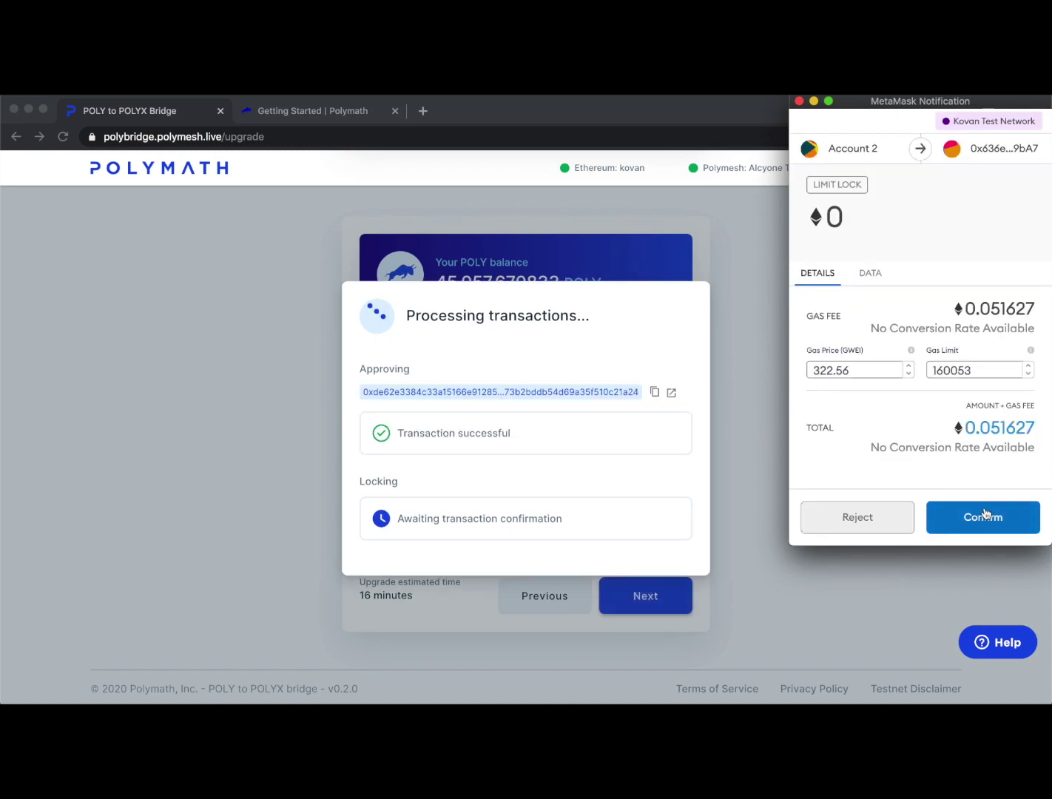
pyautogui.click(985, 515)
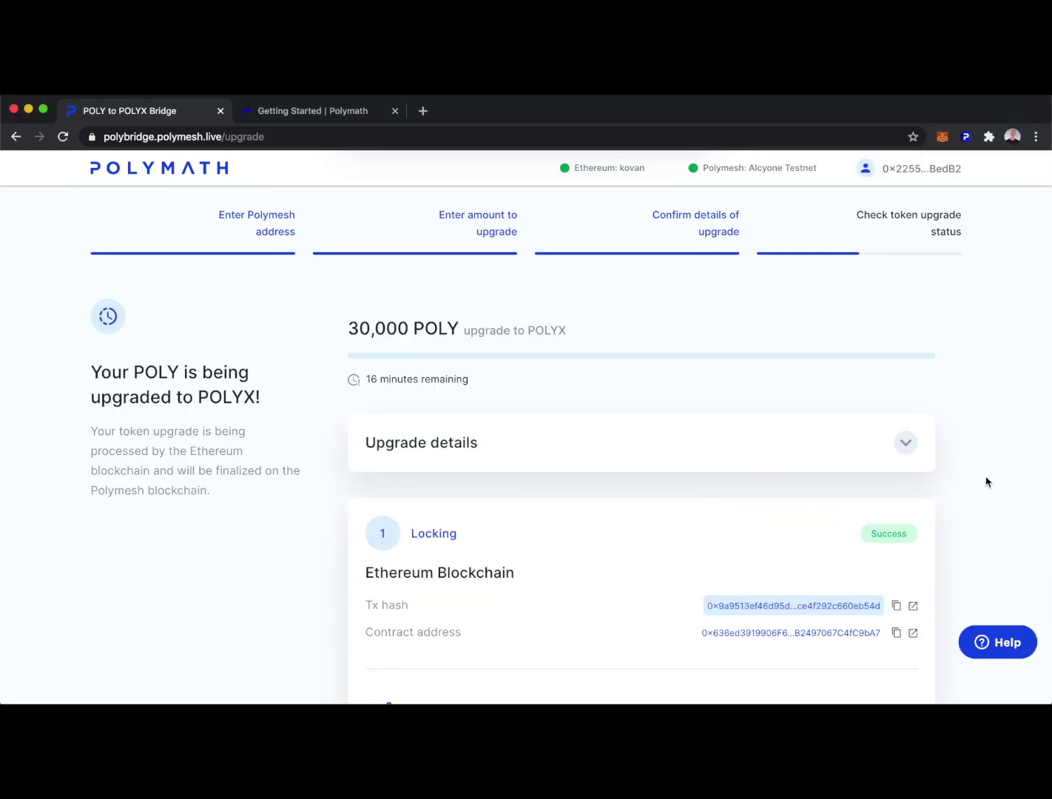
# Review the upgrade status and reload until Locking and Upgrading both show Success
pyautogui.scroll(-2, 987, 482)
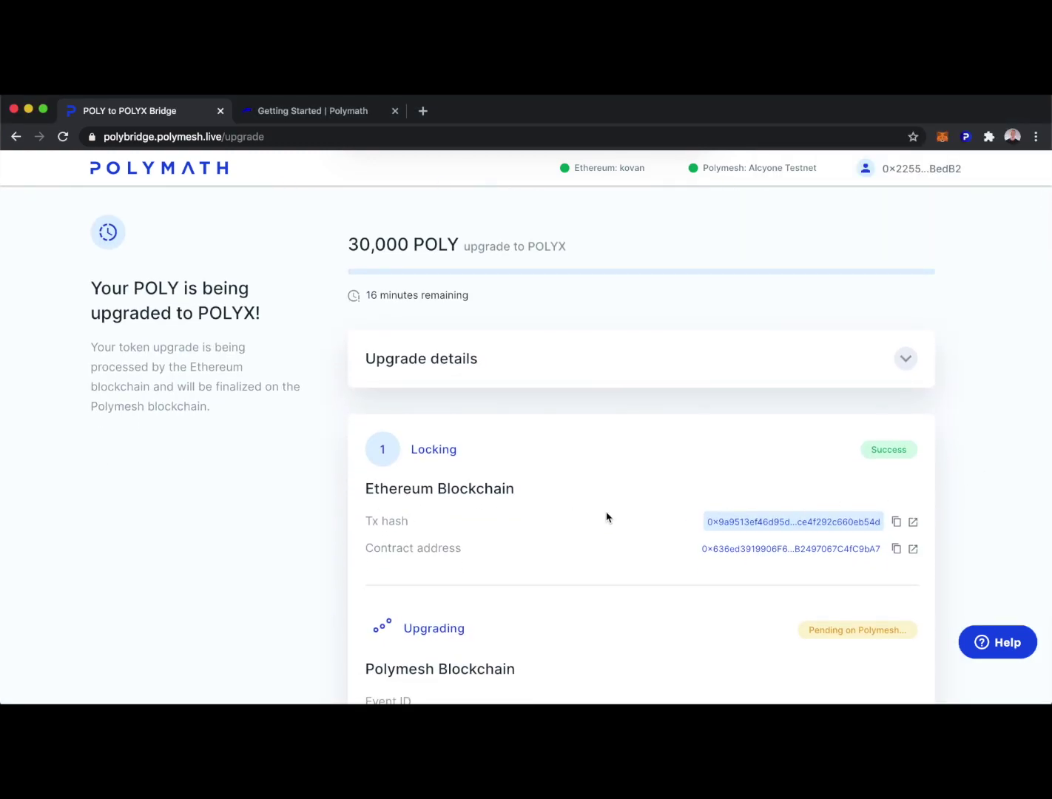
pyautogui.scroll(-3, 605, 518)
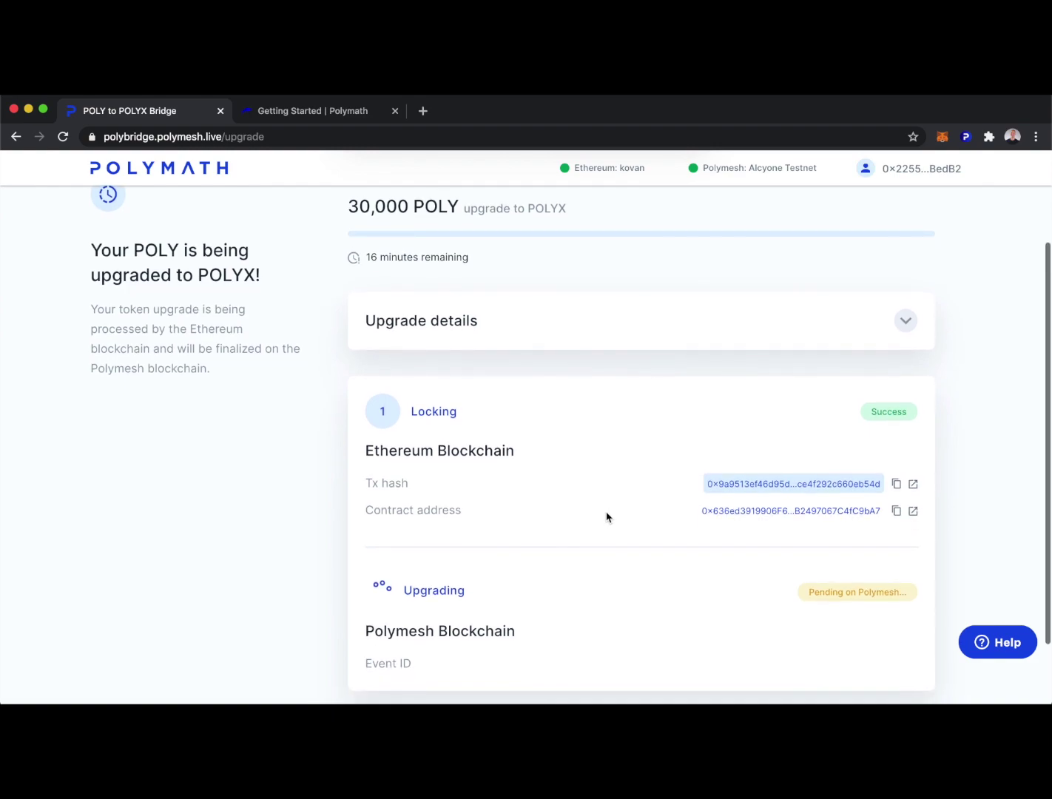
pyautogui.scroll(2, 608, 404)
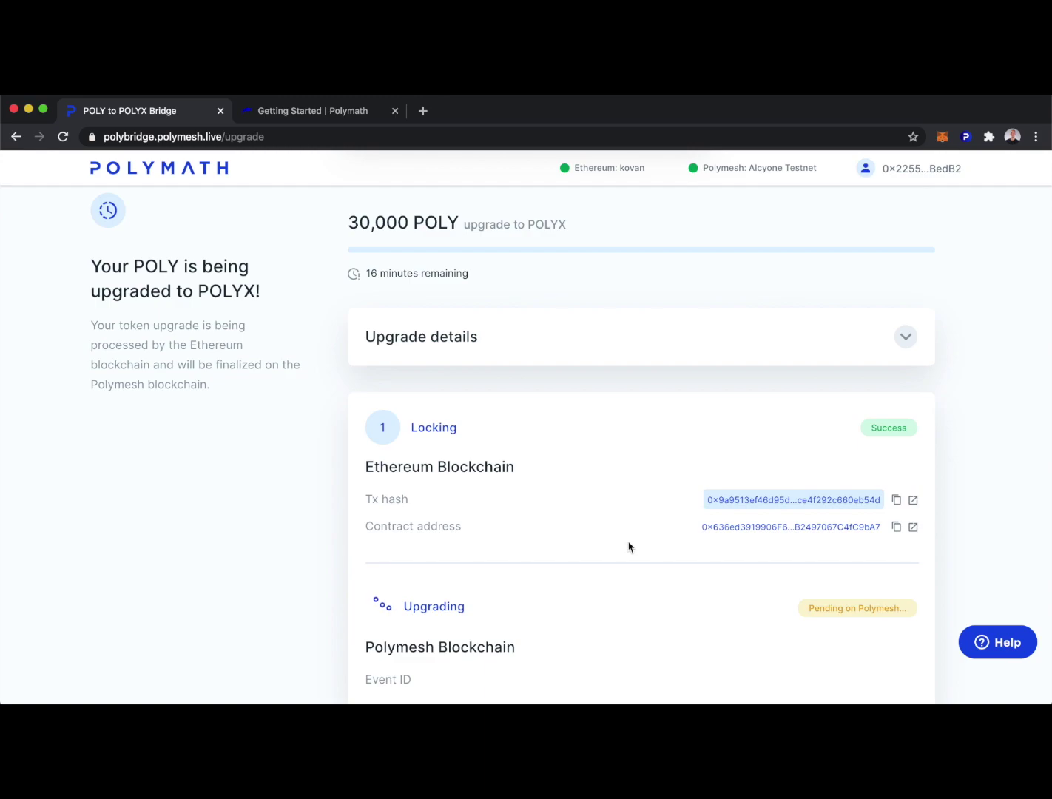
pyautogui.press('super+r')
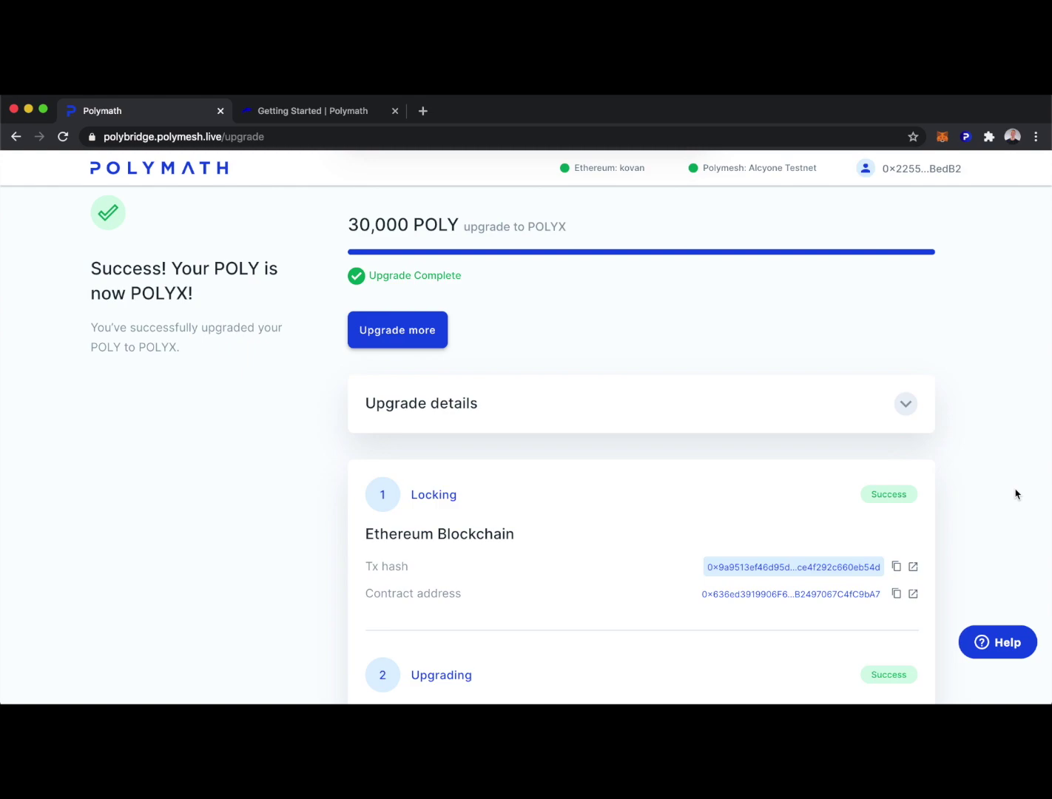
# Check the Upgrading step's Event ID, then switch back to the 'Getting Started | Polymath' tab
pyautogui.scroll(-3, 1015, 494)
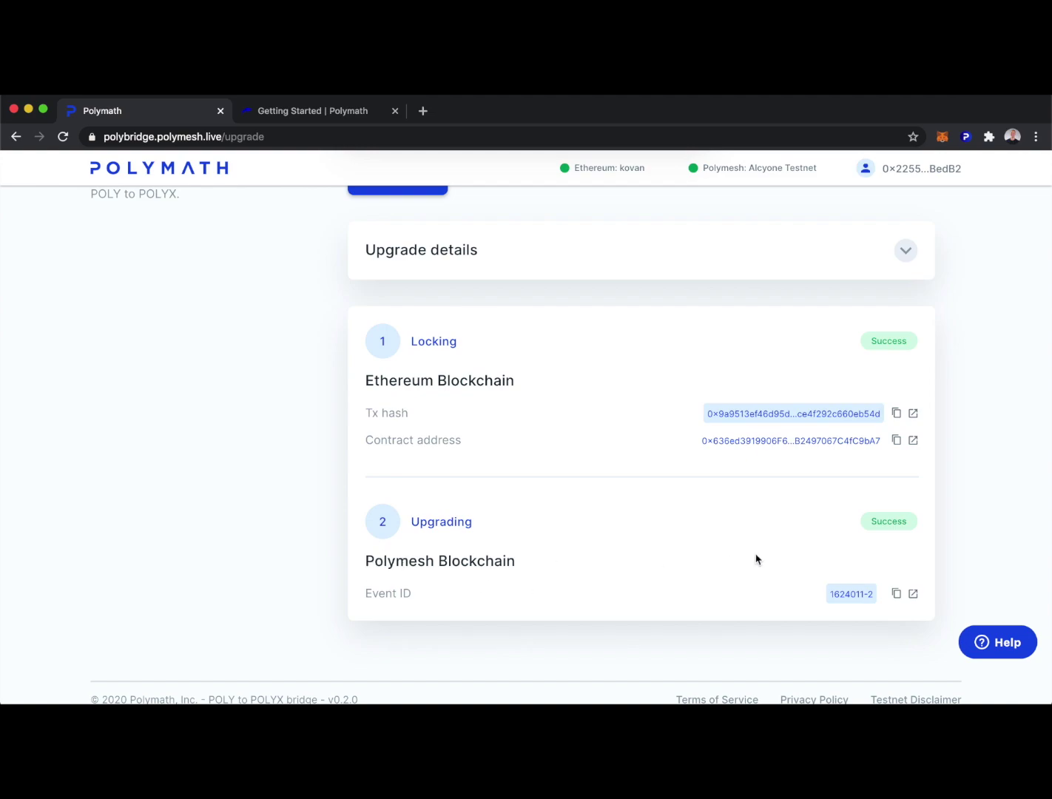
pyautogui.scroll(4, 973, 431)
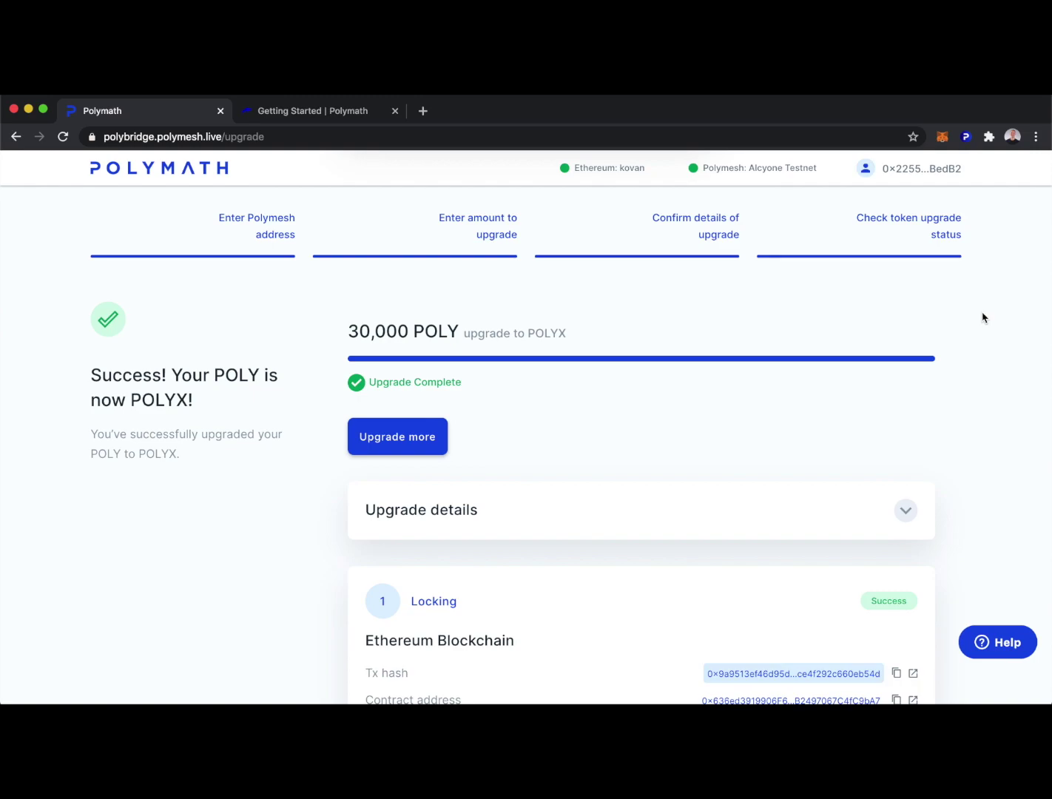
pyautogui.click(317, 112)
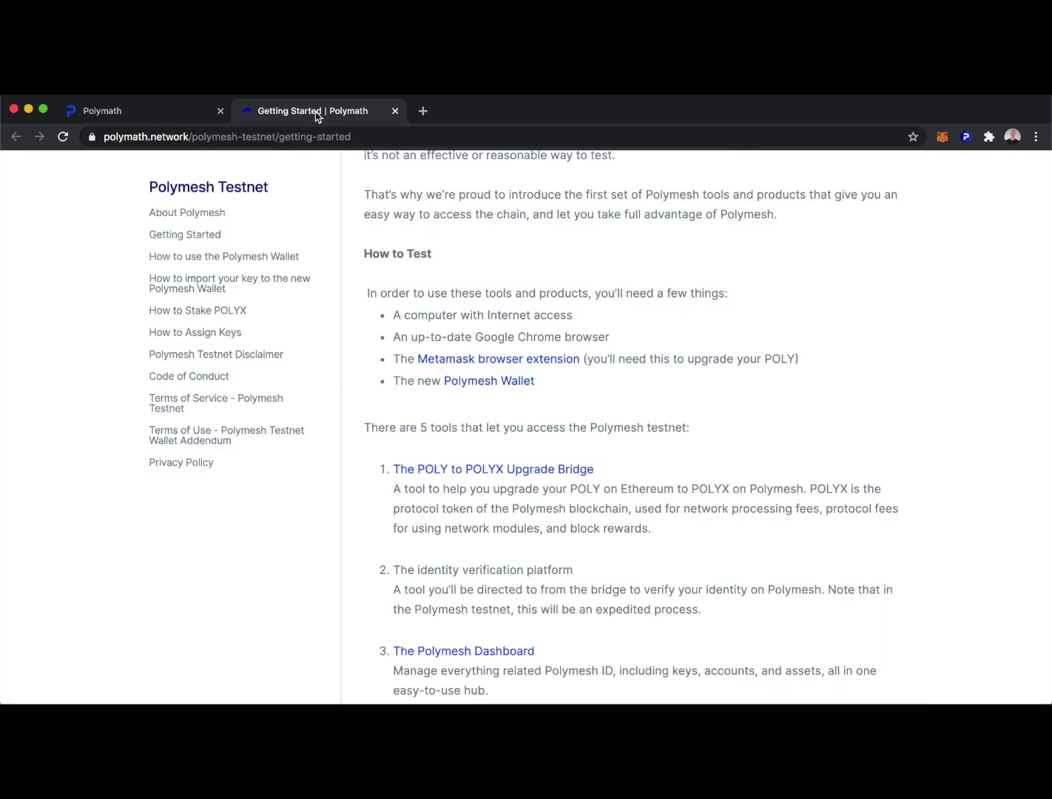